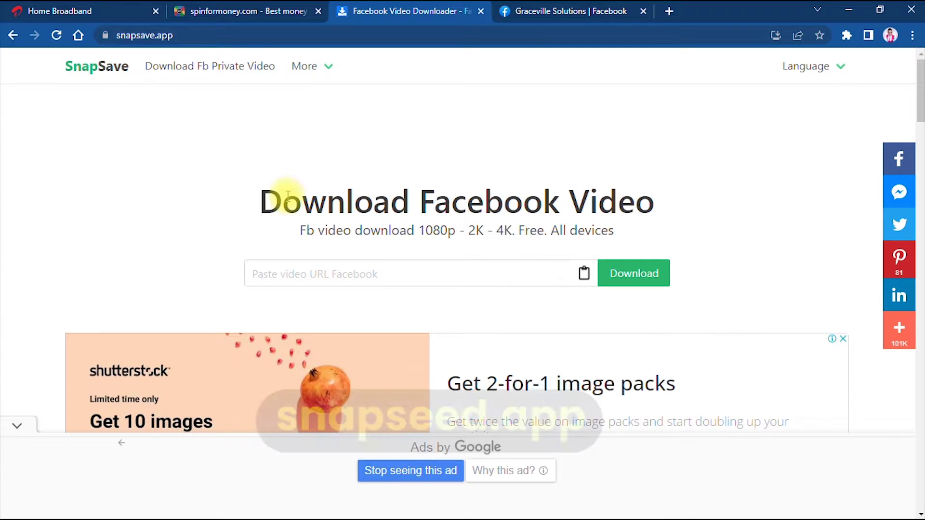
Scroll the business page feed to the 'Send Free Unlimited SMS from PC' video post.
scroll(215, 136, "down", 1)
scroll(216, 137, "down", 4)
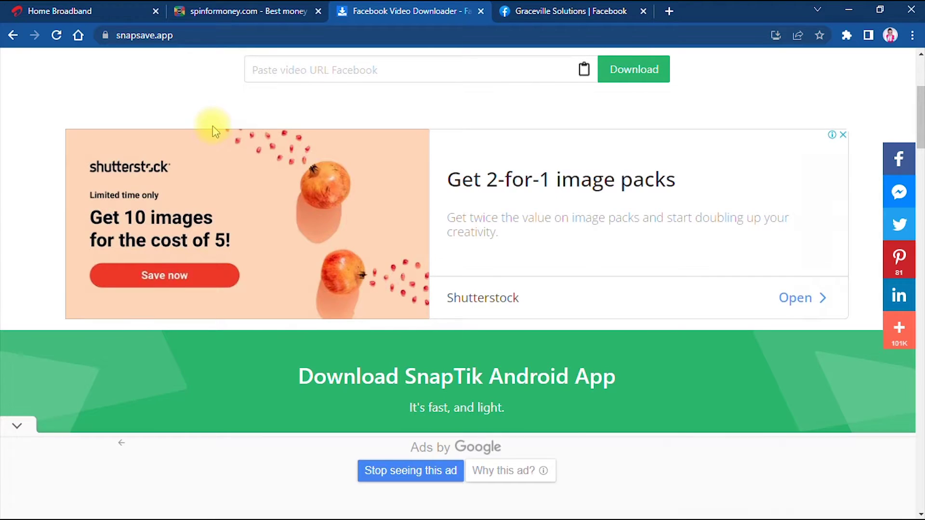
scroll(213, 126, "up", 4)
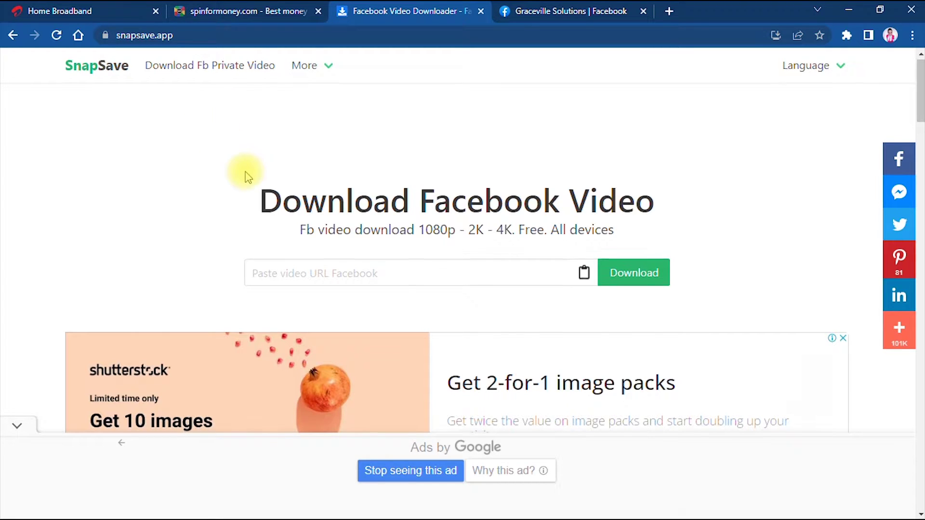
scroll(241, 174, "down", 7)
scroll(242, 176, "up", 7)
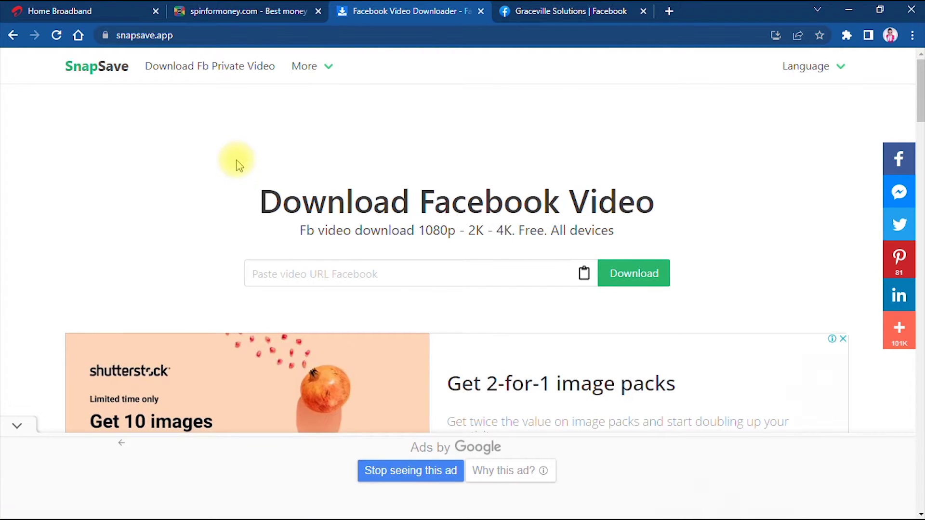
mouse_move(812, 83)
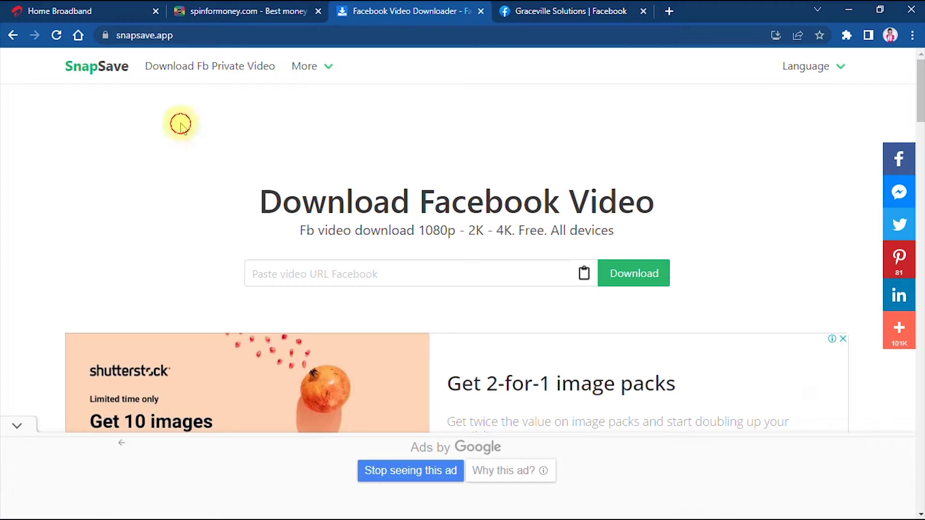
scroll(185, 131, "down", 10)
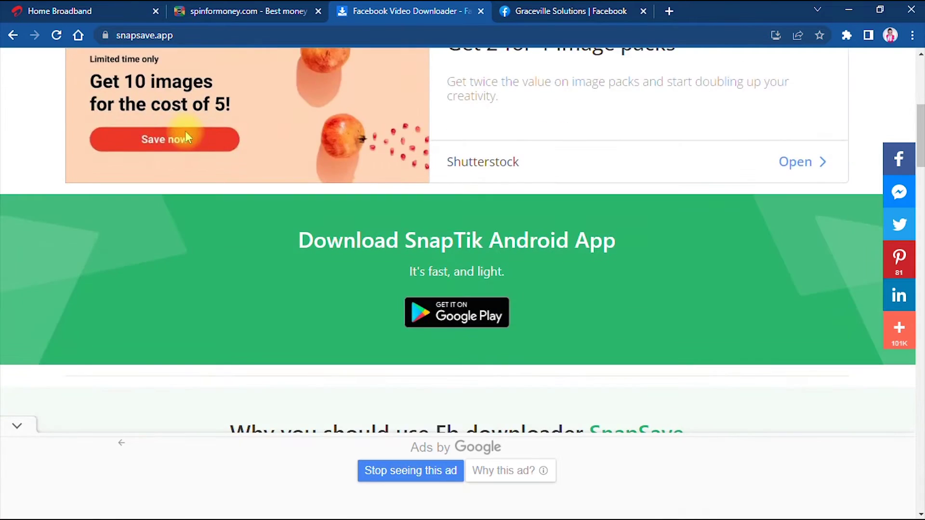
scroll(189, 136, "up", 10)
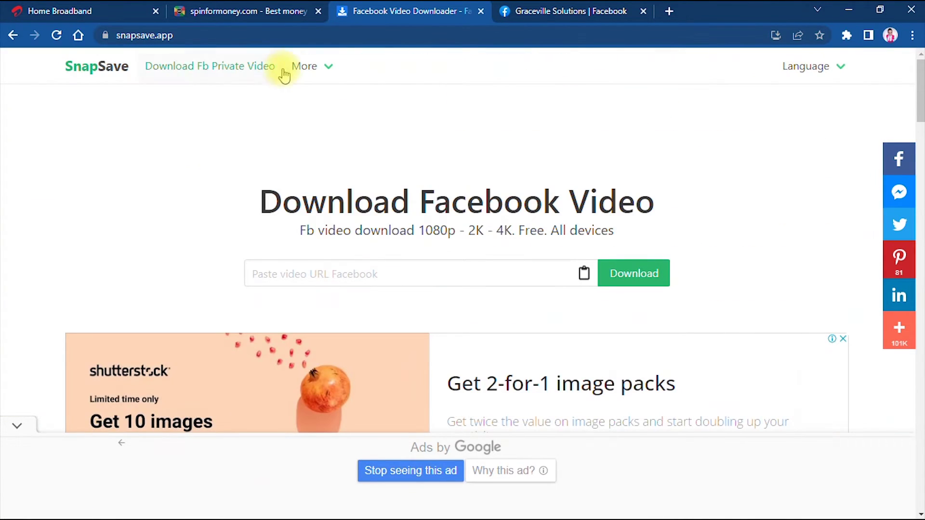
mouse_move(305, 72)
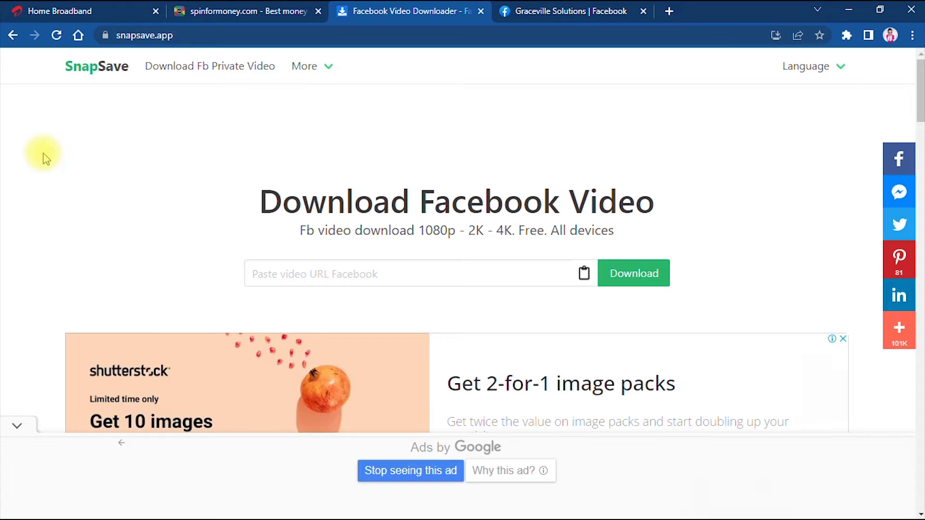
scroll(120, 183, "down", 15)
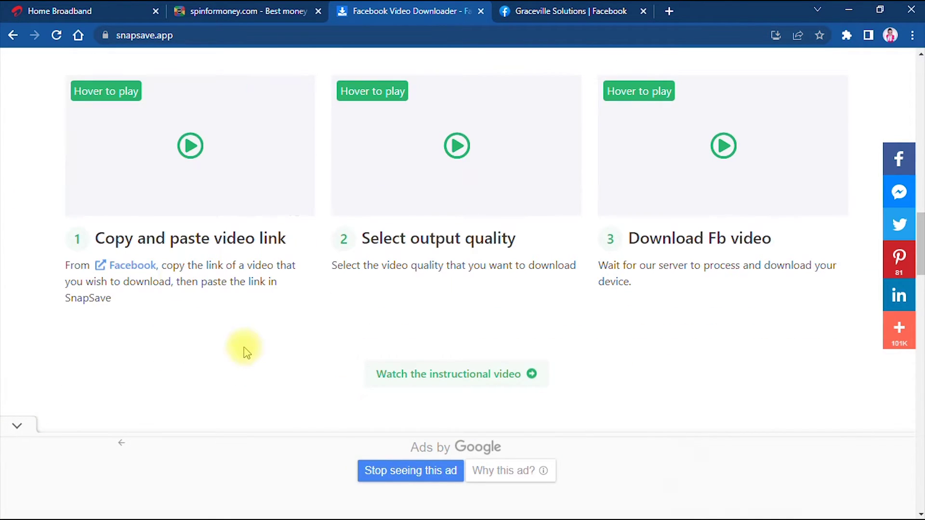
scroll(244, 350, "down", 5)
scroll(242, 348, "down", 1)
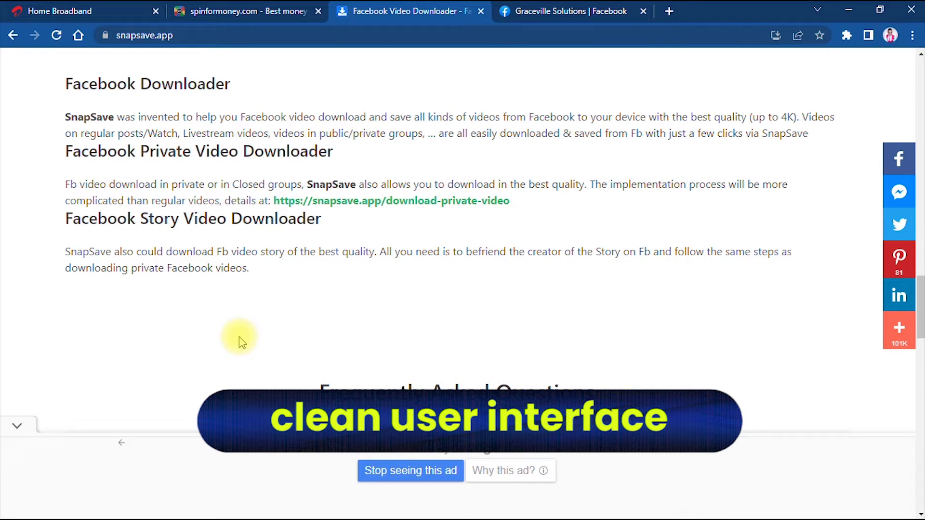
scroll(241, 341, "up", 18)
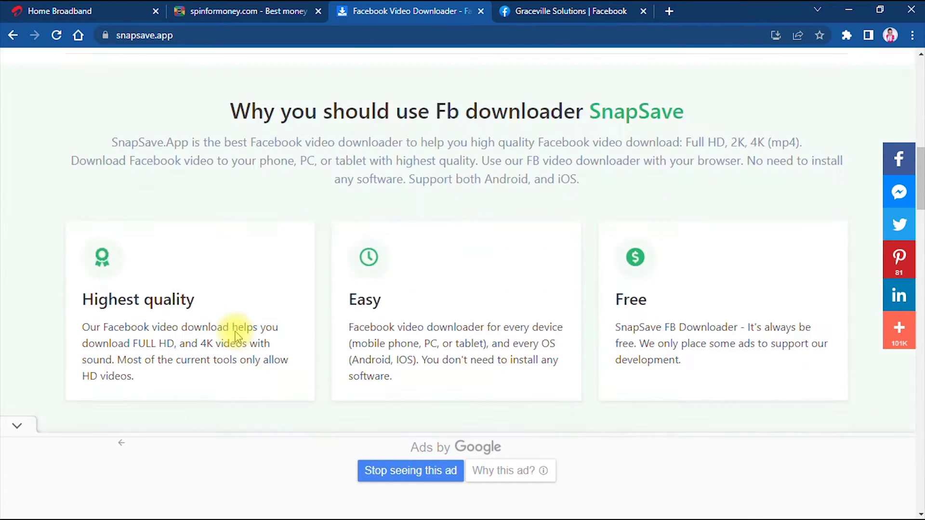
scroll(236, 337, "up", 1)
scroll(236, 337, "up", 9)
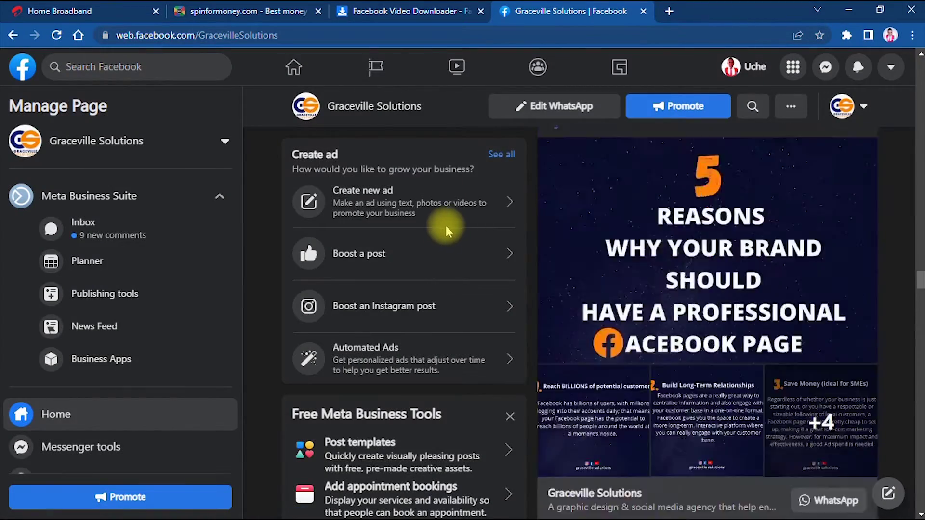
scroll(446, 225, "up", 15)
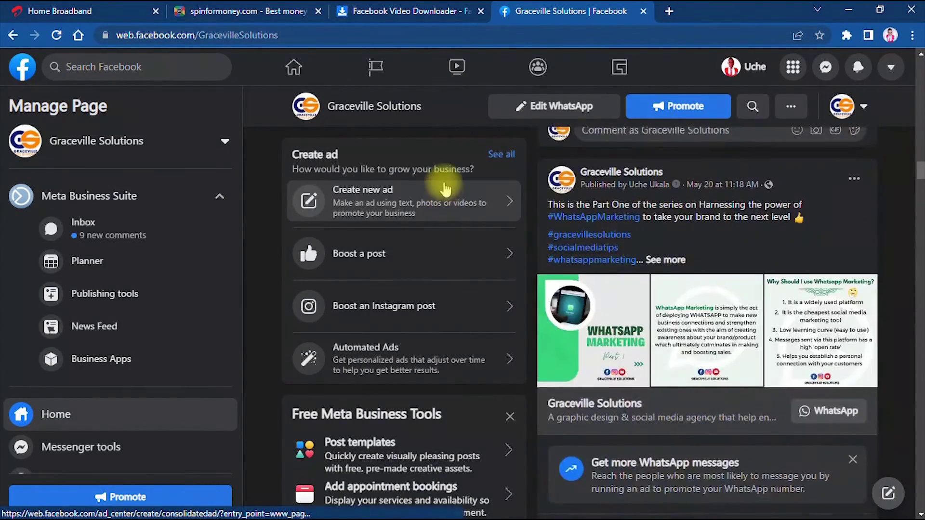
scroll(445, 188, "up", 12)
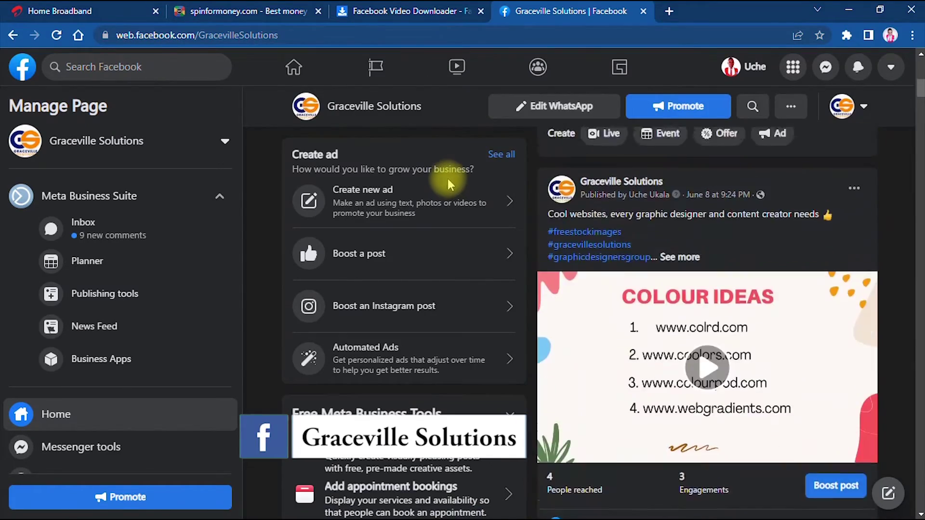
scroll(447, 178, "up", 10)
scroll(447, 179, "down", 10)
scroll(482, 217, "up", 10)
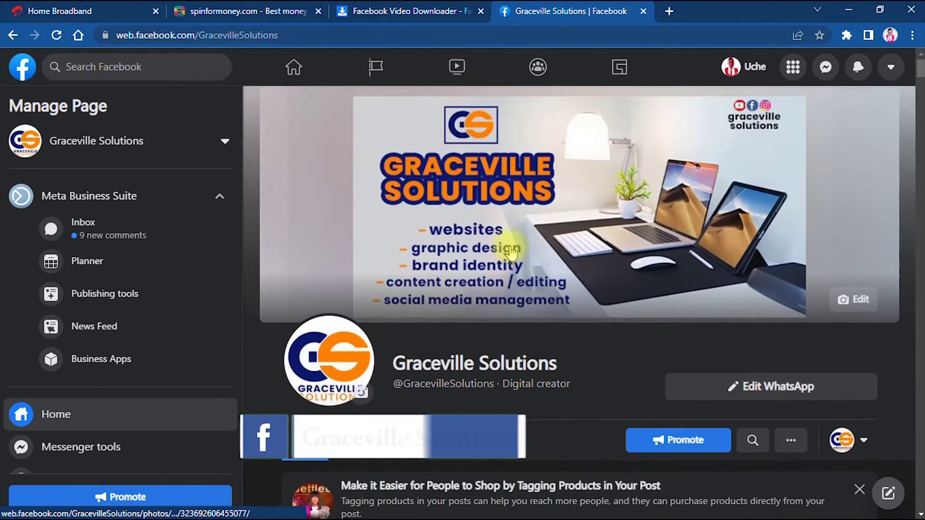
scroll(697, 302, "down", 15)
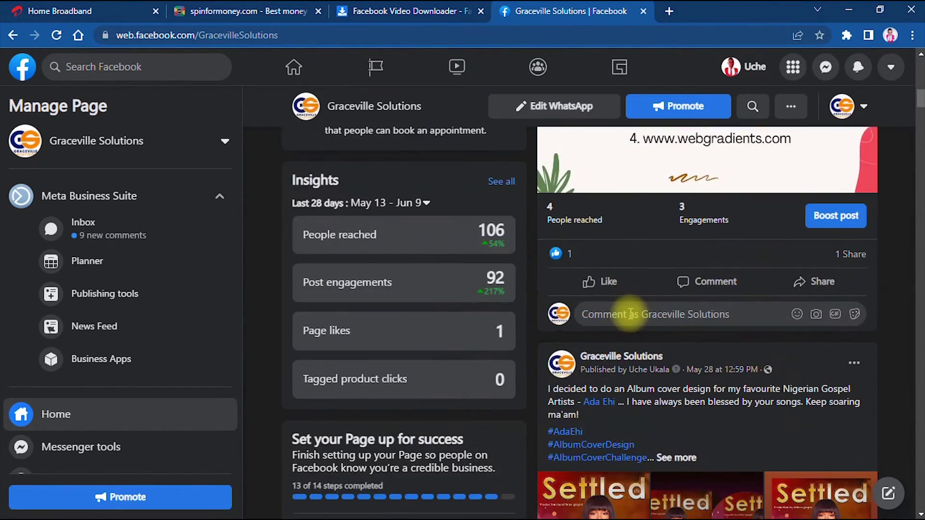
scroll(630, 314, "up", 10)
scroll(630, 308, "down", 7)
scroll(630, 309, "up", 7)
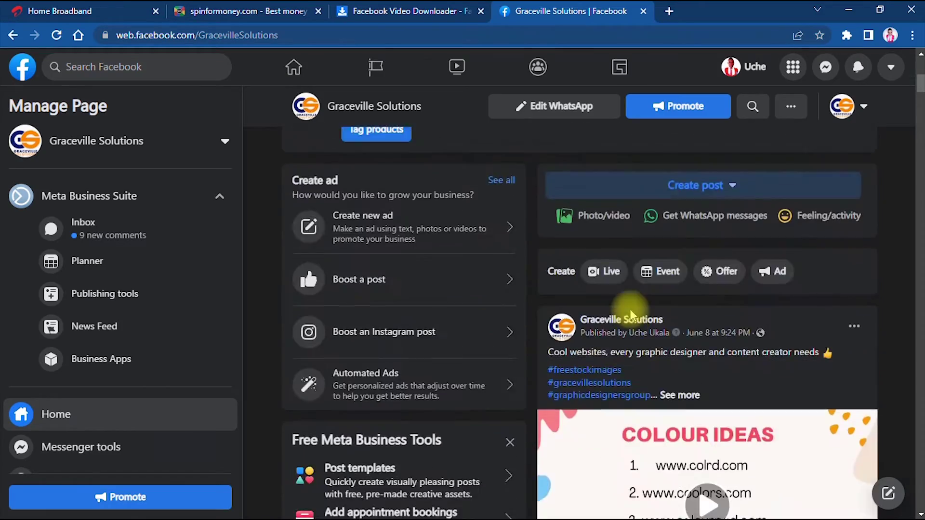
scroll(630, 310, "down", 20)
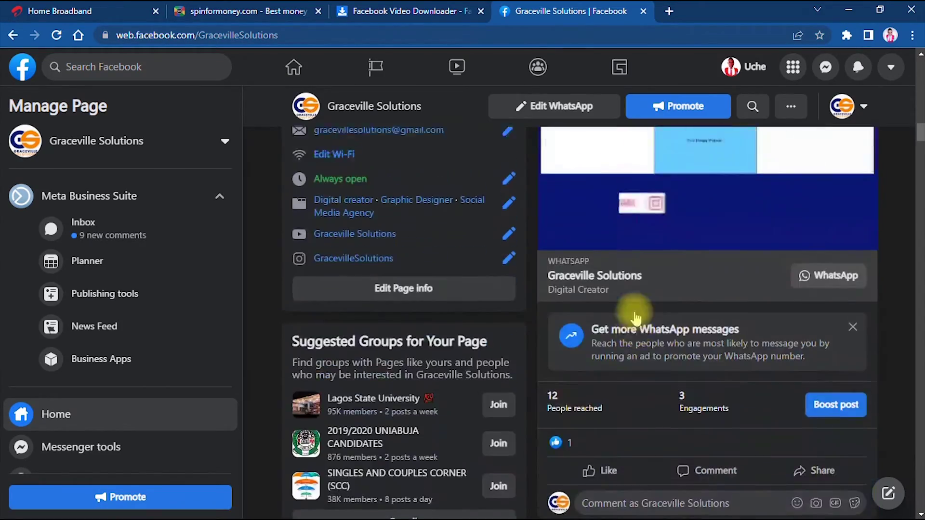
scroll(635, 318, "up", 10)
scroll(640, 332, "down", 6)
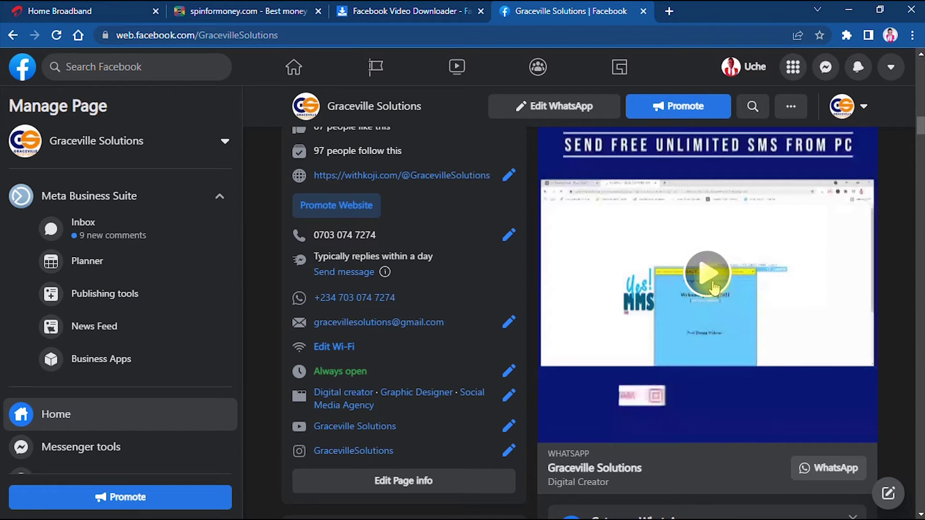
scroll(713, 288, "up", 5)
scroll(722, 308, "down", 1)
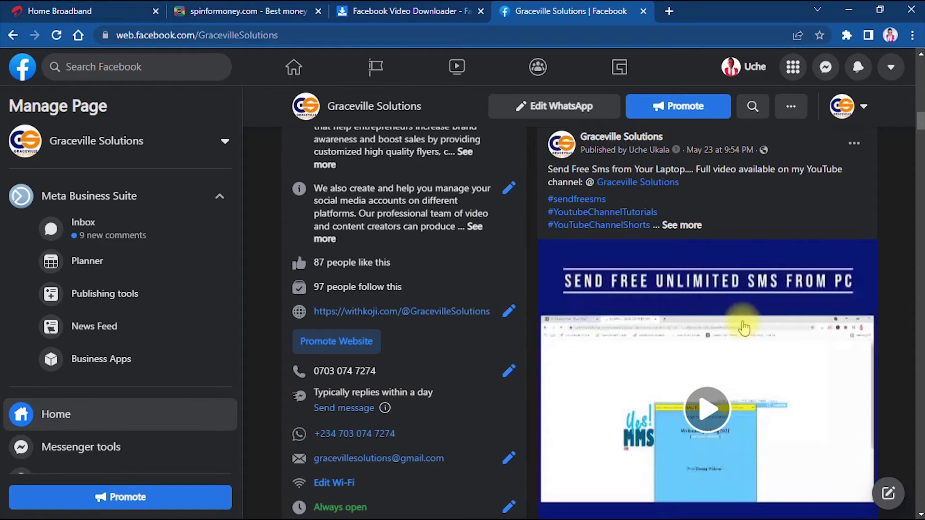
scroll(739, 324, "down", 1)
scroll(732, 356, "up", 7)
scroll(730, 353, "down", 8)
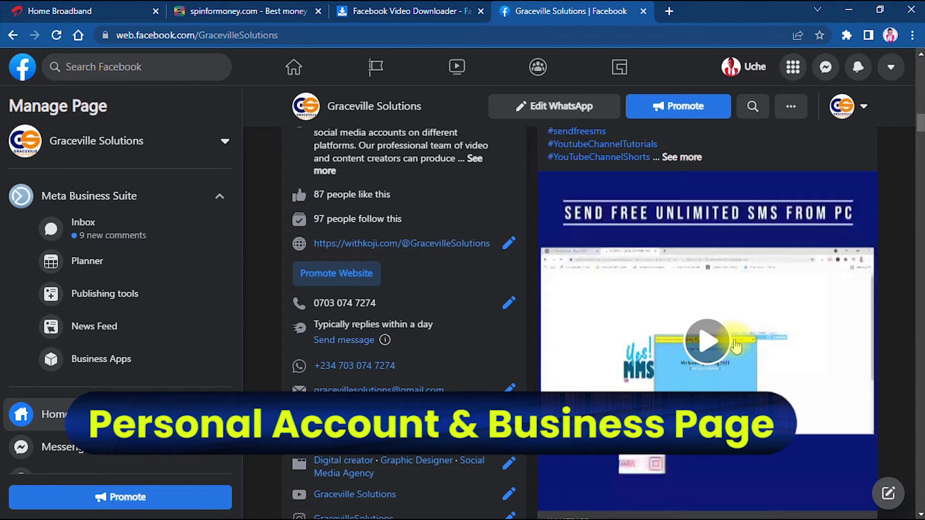
scroll(735, 345, "up", 10)
scroll(735, 342, "down", 3)
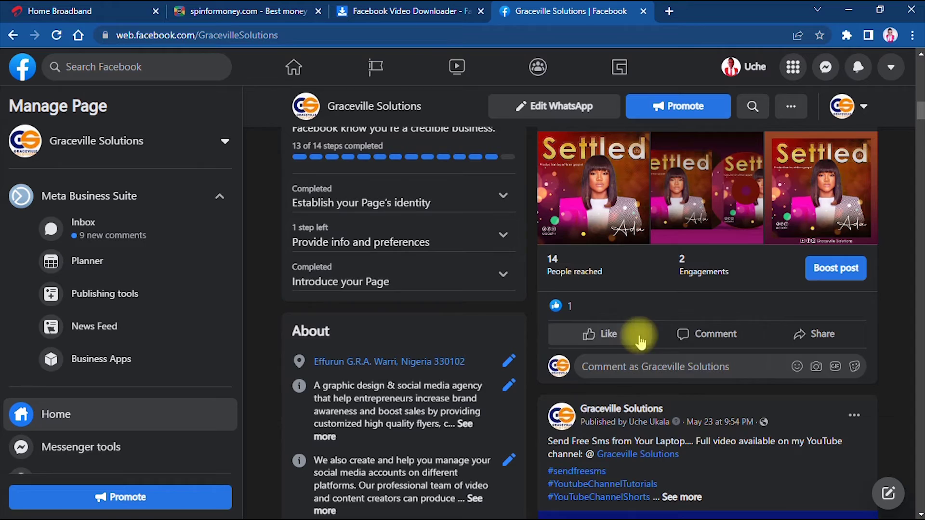
scroll(641, 342, "up", 3)
scroll(680, 358, "down", 10)
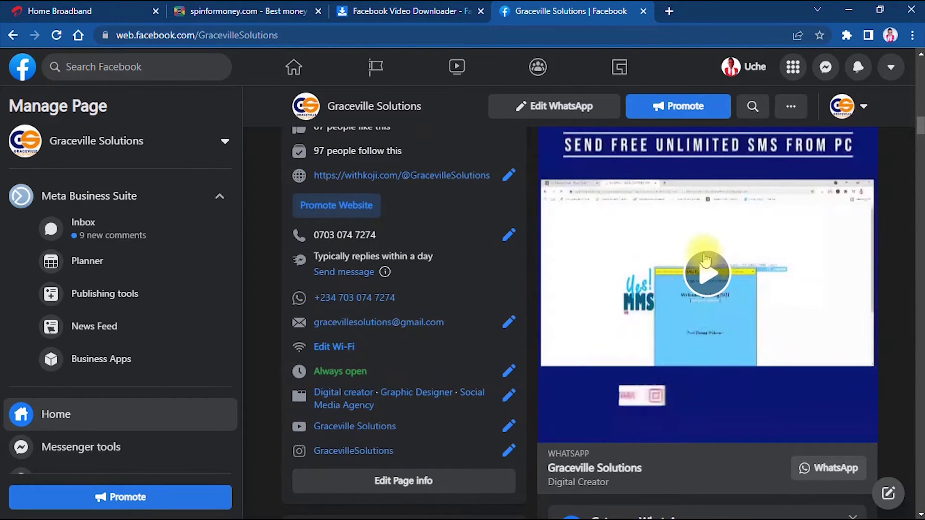
Start the Send Free SMS video and mute it.
left_click(705, 261)
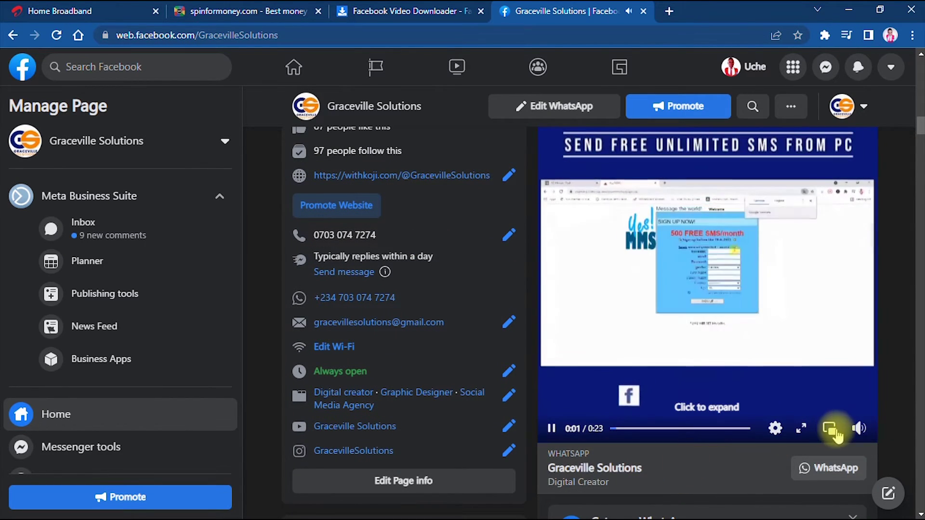
left_click(858, 428)
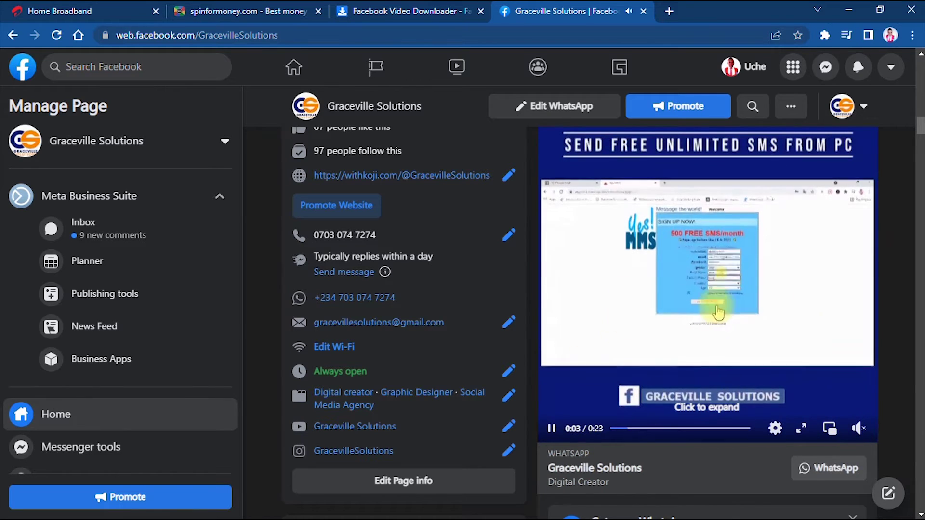
mouse_move(858, 434)
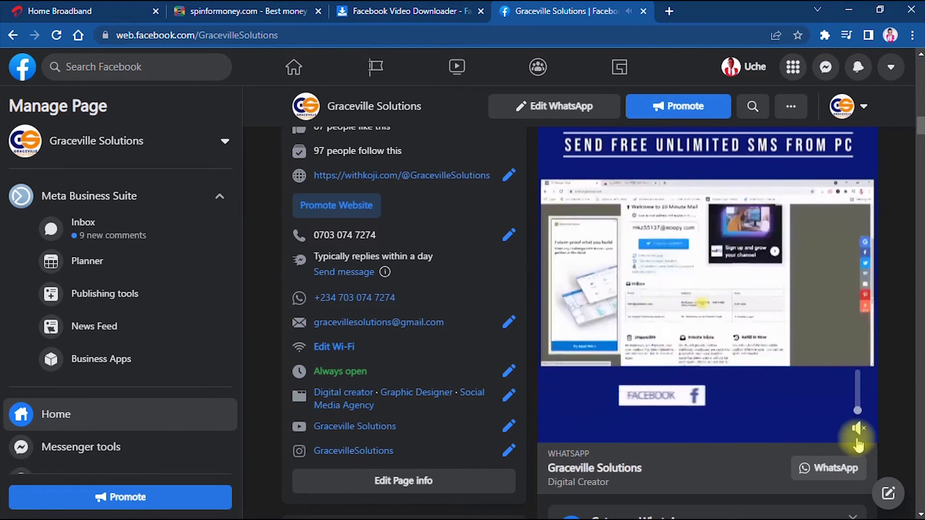
Copy the video post's link from its ••• menu and return to the SnapSave tab.
scroll(758, 332, "up", 3)
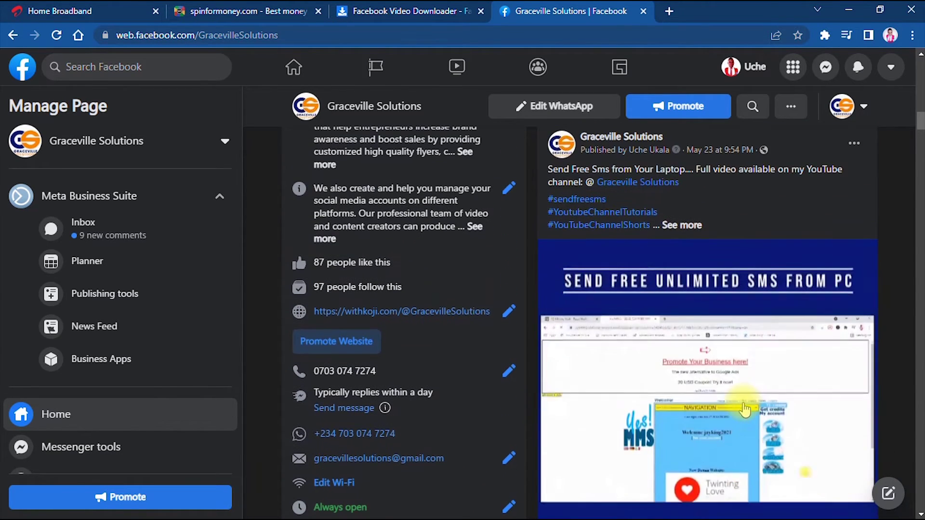
scroll(745, 409, "up", 2)
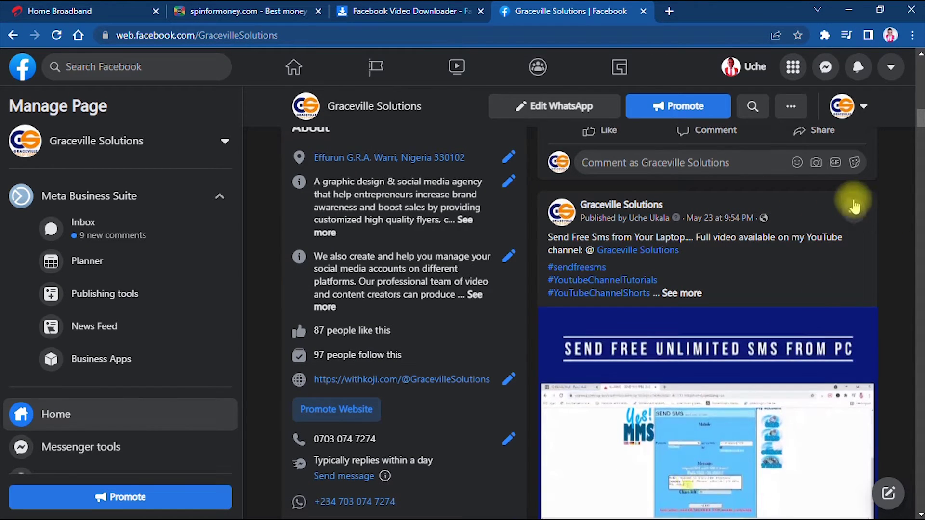
left_click(854, 214)
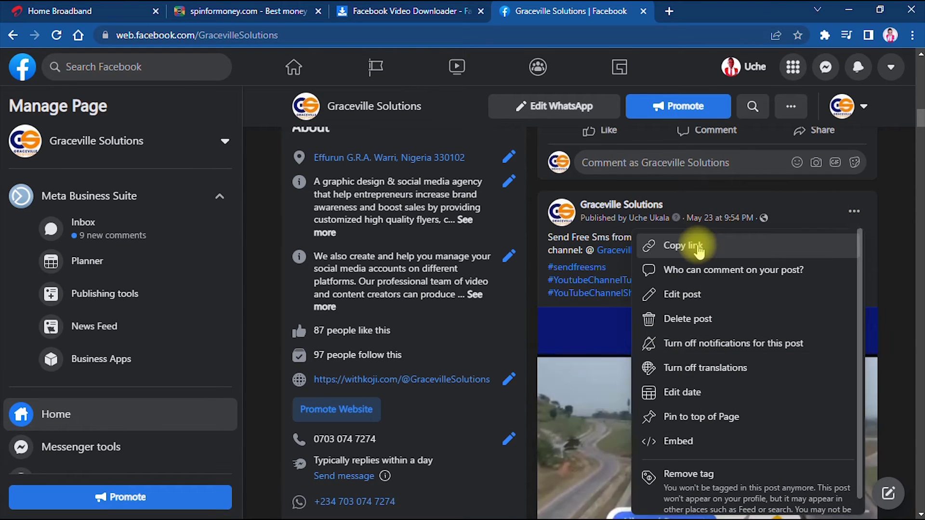
left_click(699, 248)
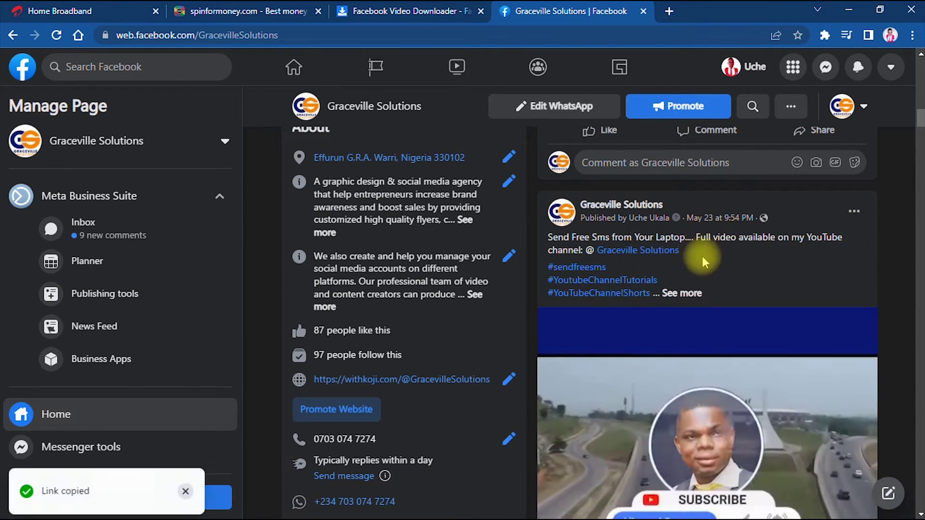
left_click(423, 9)
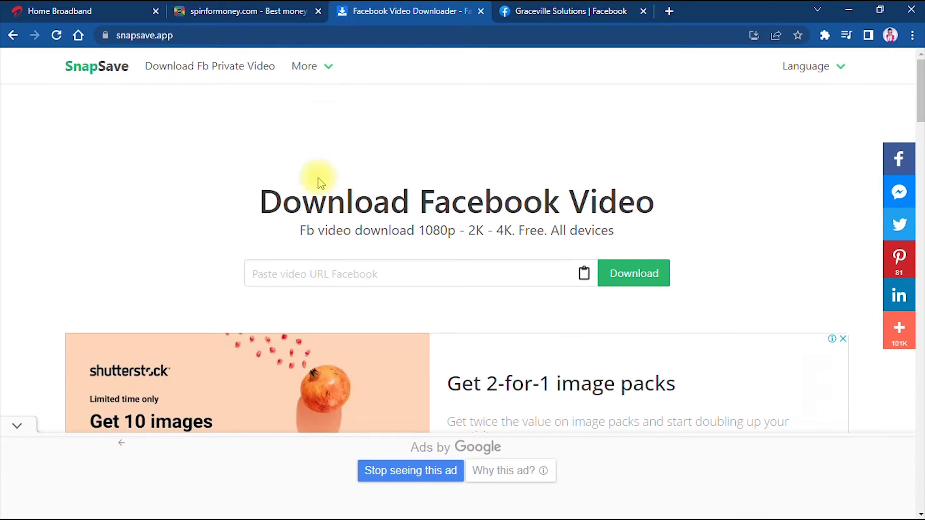
Paste the copied Facebook link into SnapSave, fetch download options, and dismiss the shutterstock advert.
left_click(345, 273)
left_click(345, 274)
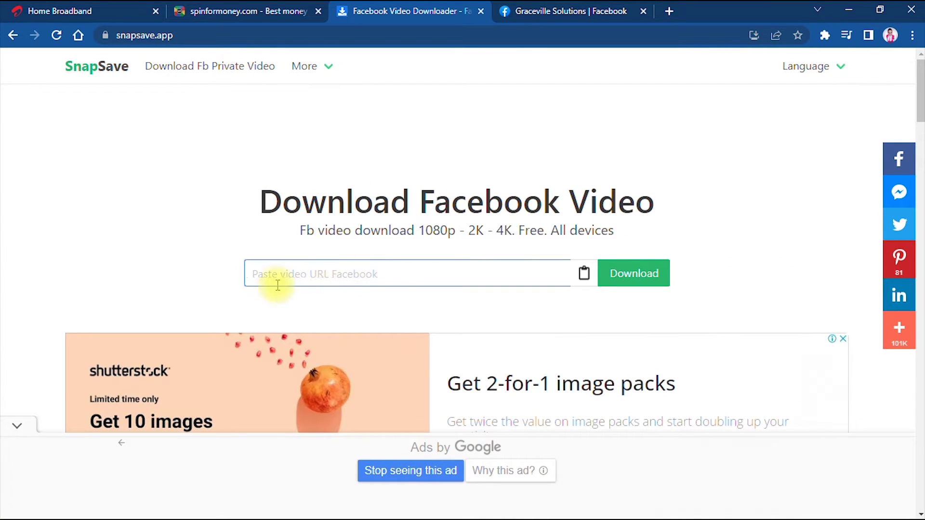
right_click(269, 271)
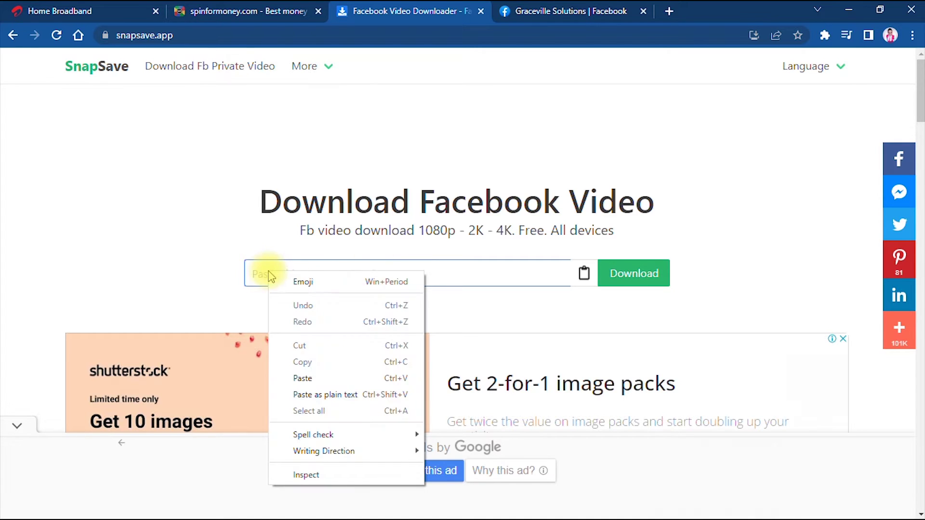
left_click(302, 378)
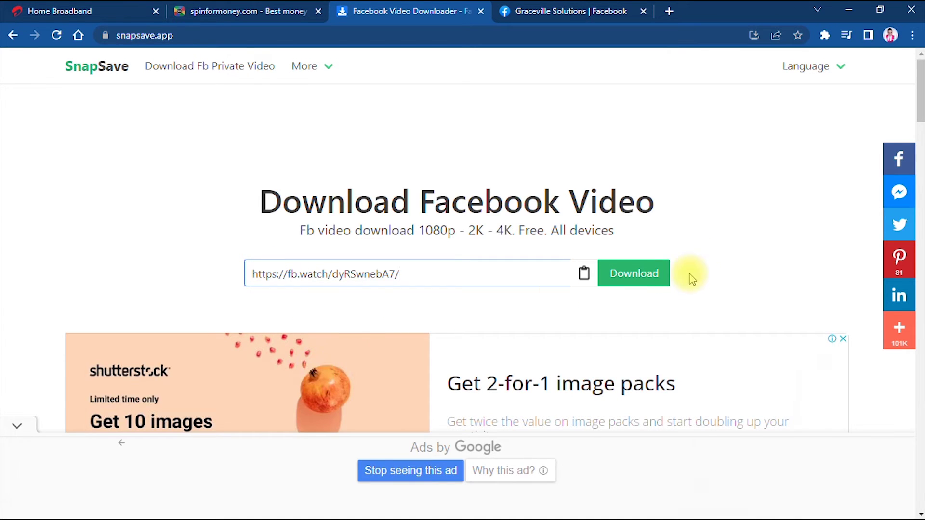
left_click(648, 278)
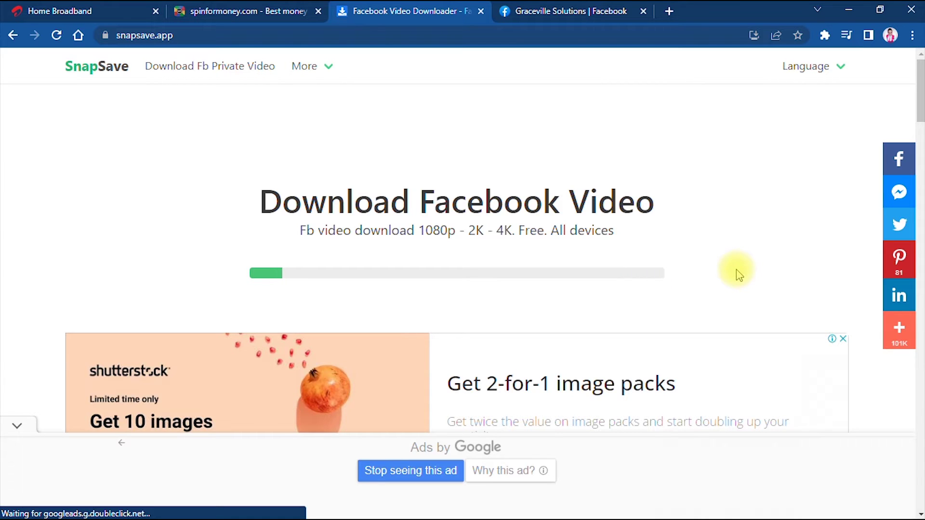
left_click(844, 338)
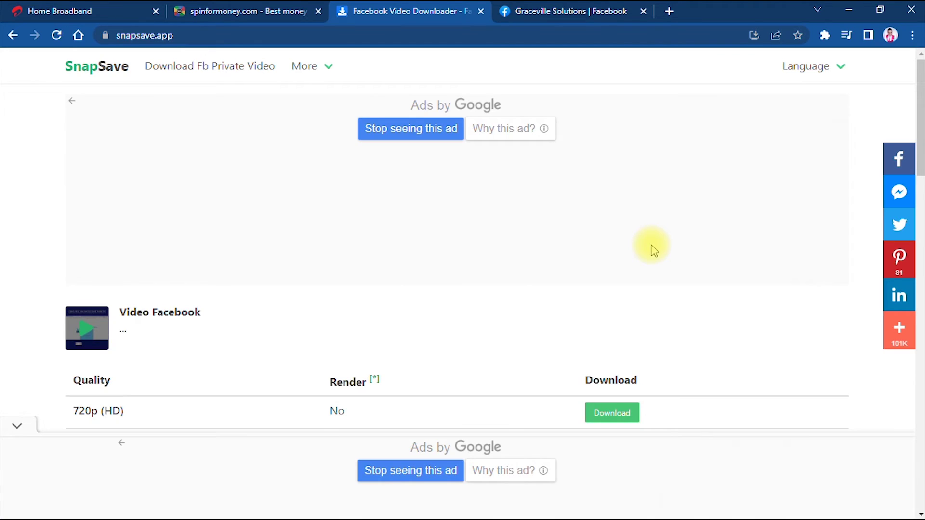
Download the 360p (SD) MP4 version from the quality table and dismiss the pop-up ad.
scroll(654, 250, "down", 4)
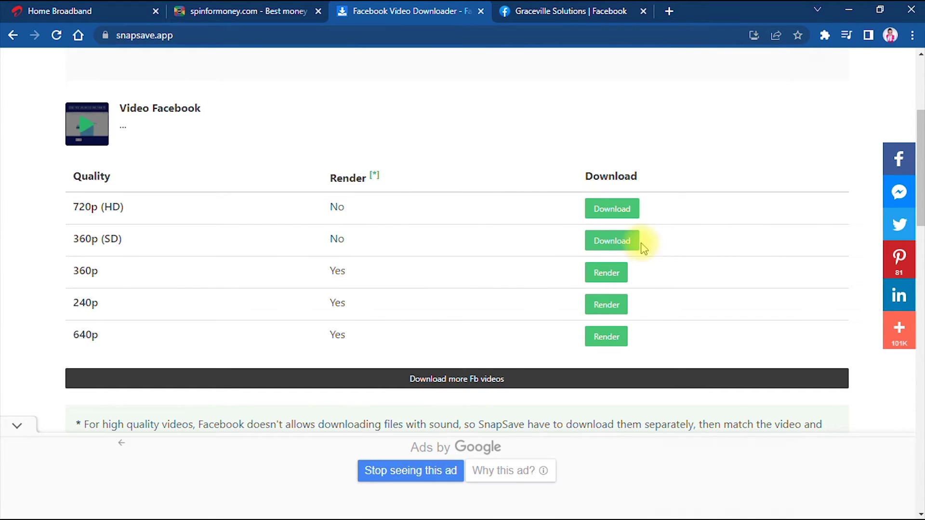
scroll(195, 345, "down", 1)
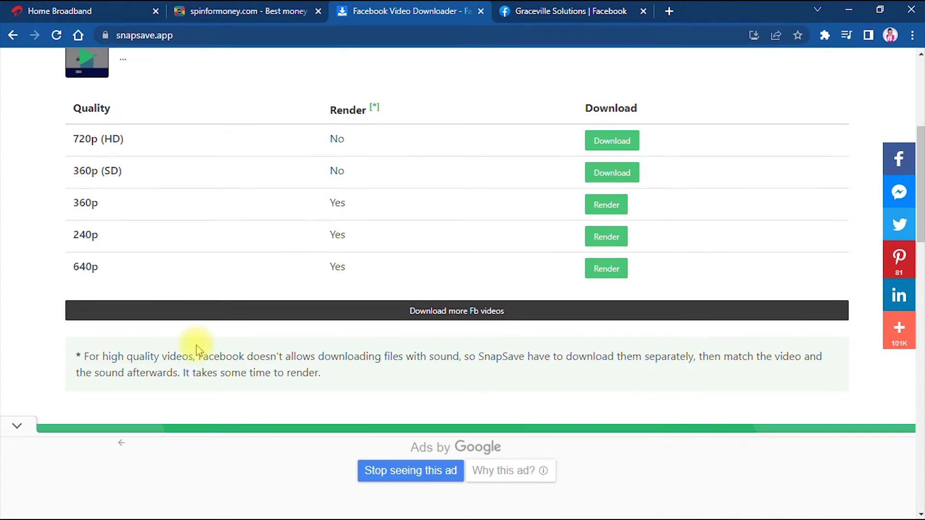
scroll(195, 344, "up", 2)
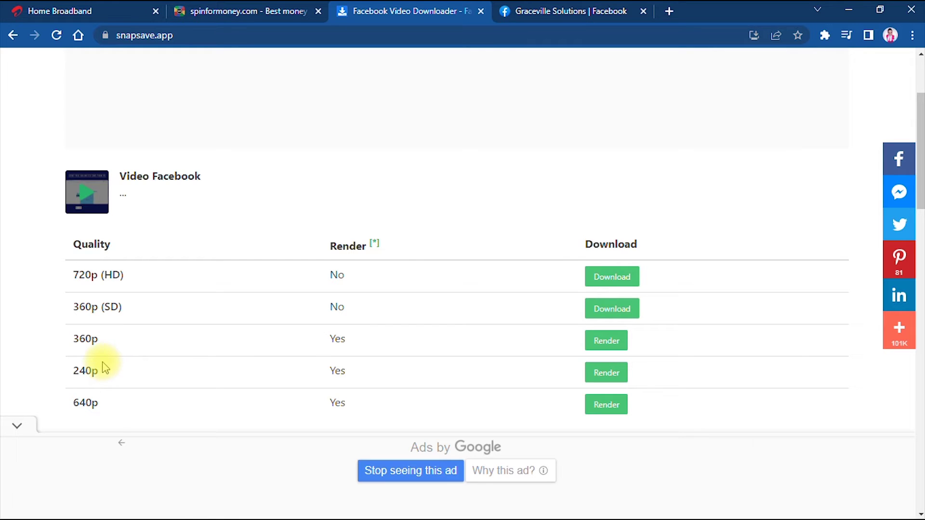
scroll(111, 360, "down", 3)
scroll(111, 361, "up", 3)
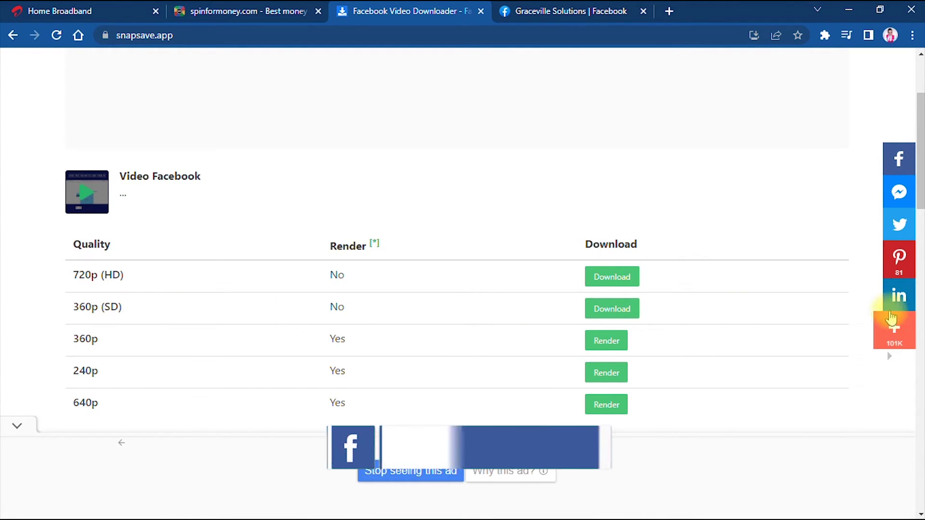
left_click(618, 311)
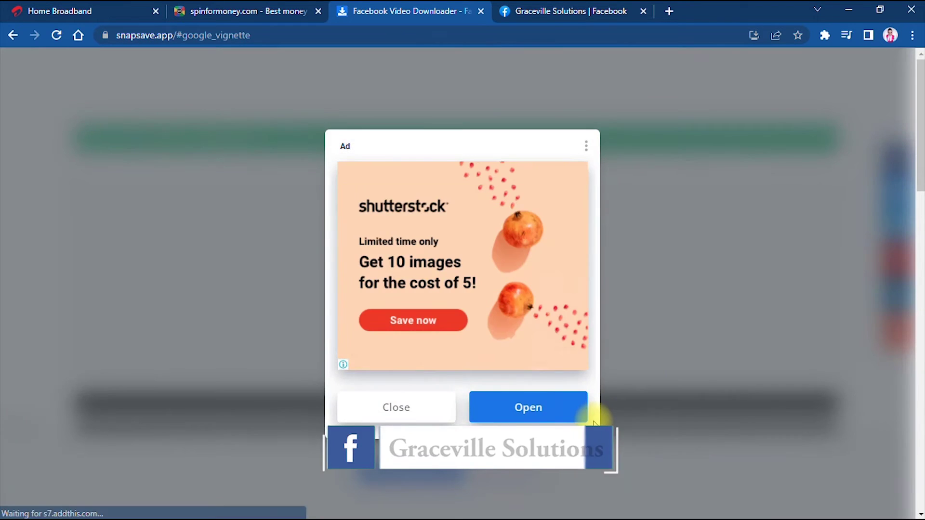
left_click(416, 418)
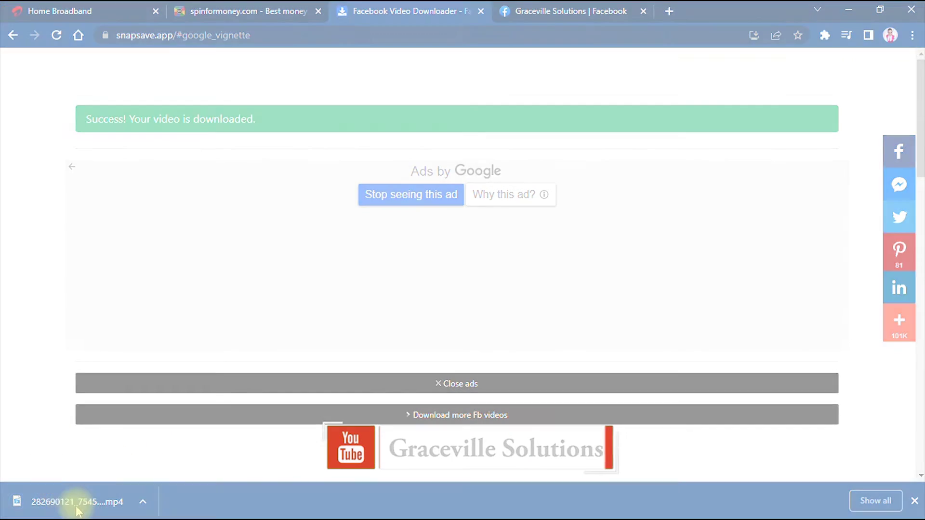
Open the downloaded MP4 from its folder in VLC media player and raise the volume.
left_click(72, 501)
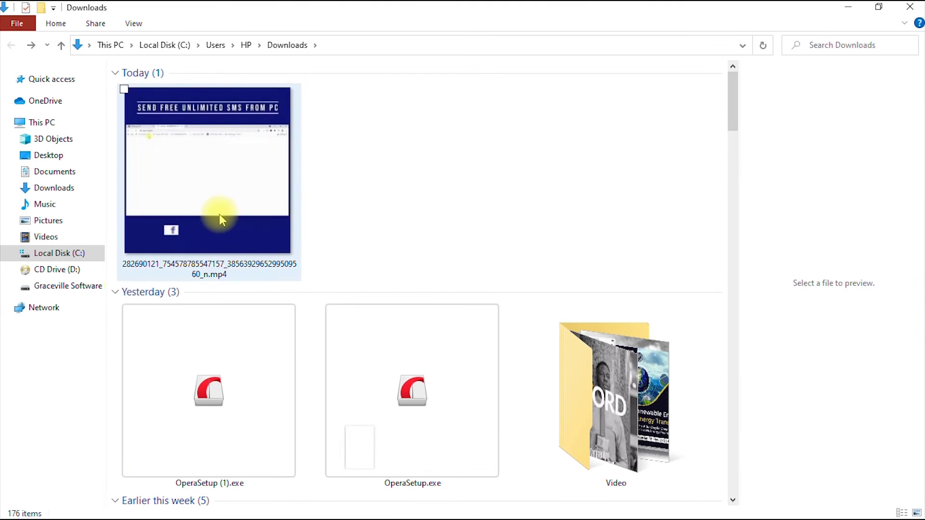
left_click(236, 191)
right_click(243, 194)
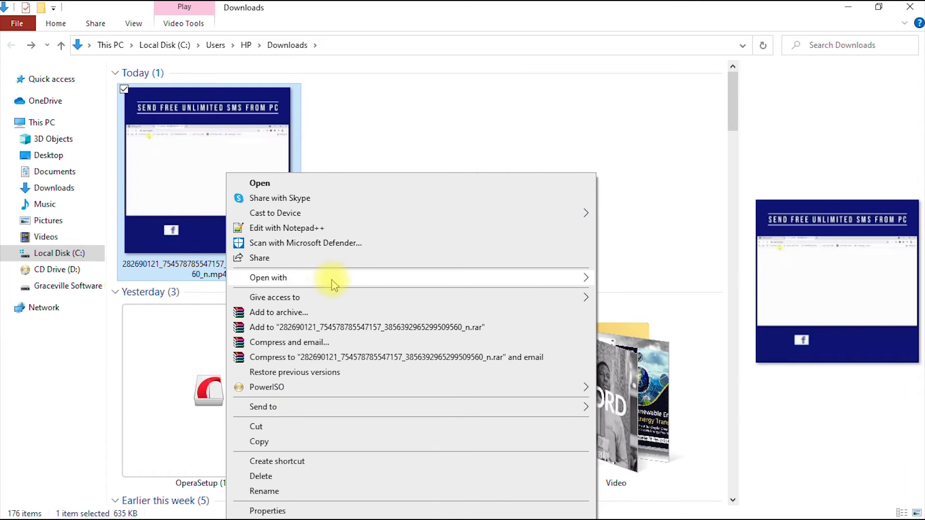
mouse_move(341, 285)
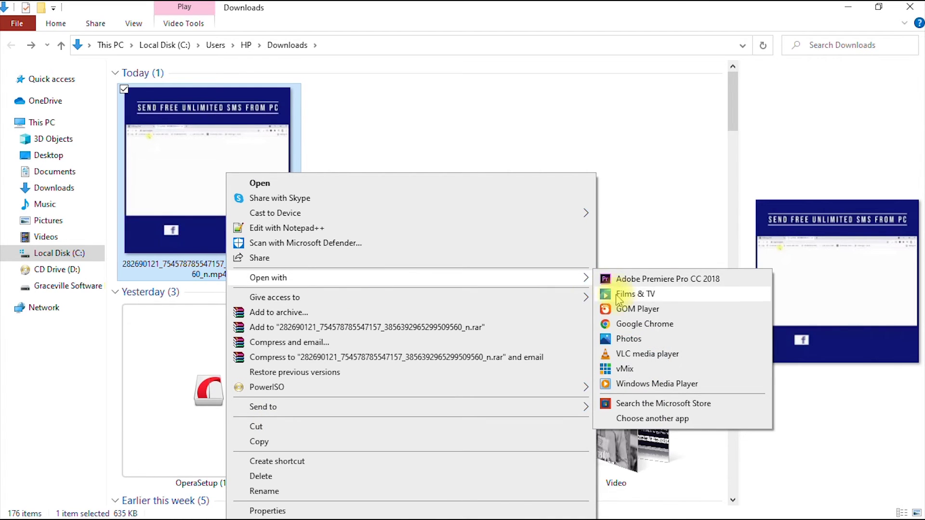
left_click(626, 354)
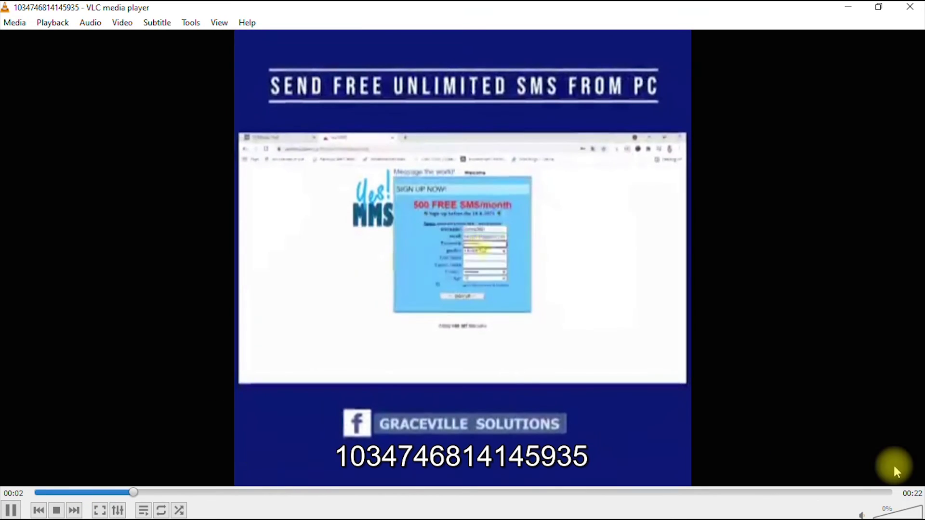
left_click(885, 512)
scroll(885, 511, "up", 1)
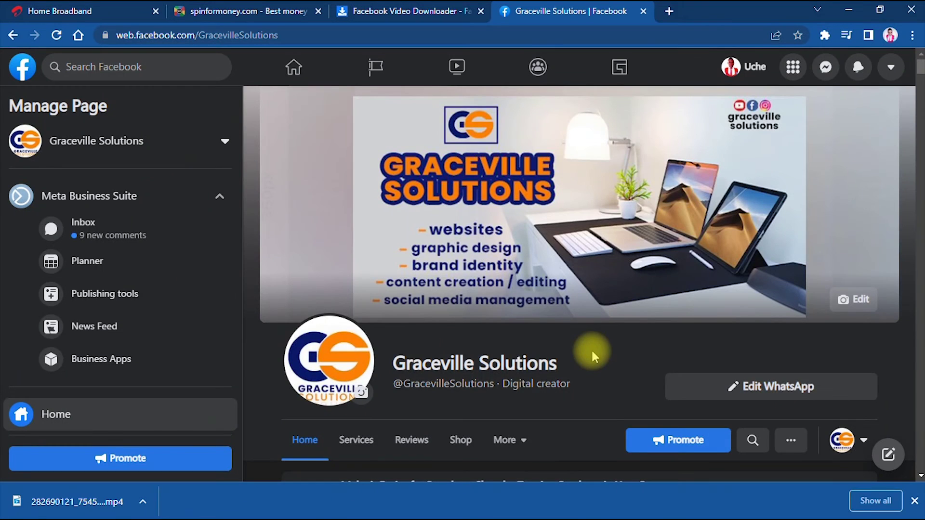
scroll(591, 349, "down", 10)
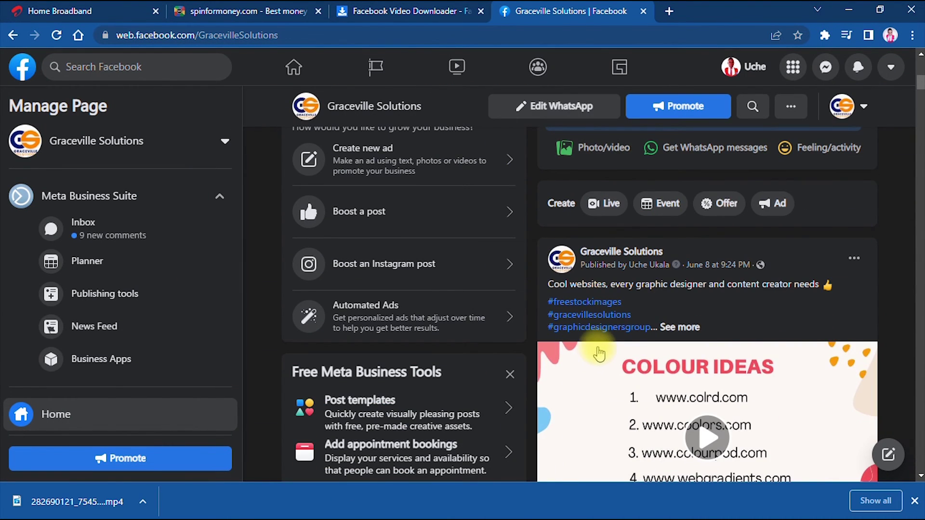
scroll(599, 353, "down", 4)
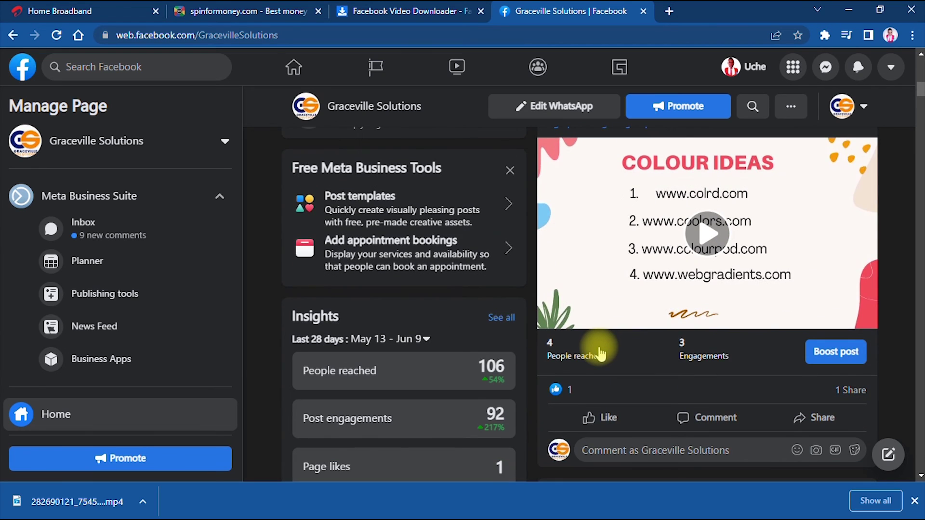
scroll(601, 354, "down", 10)
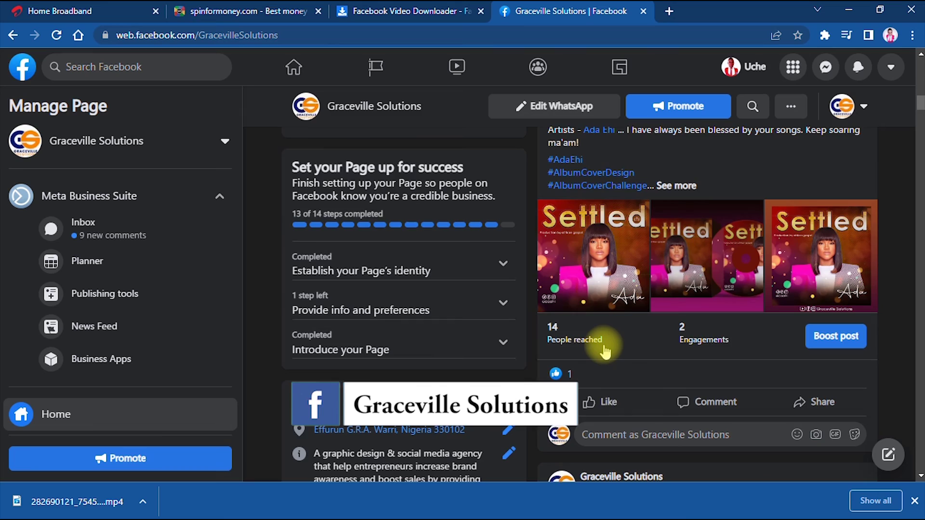
scroll(602, 356, "up", 5)
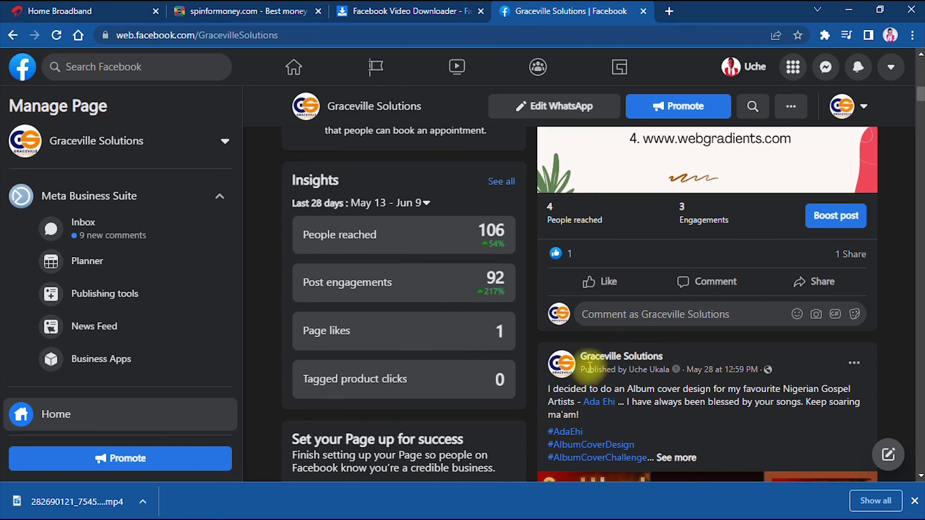
left_click(412, 11)
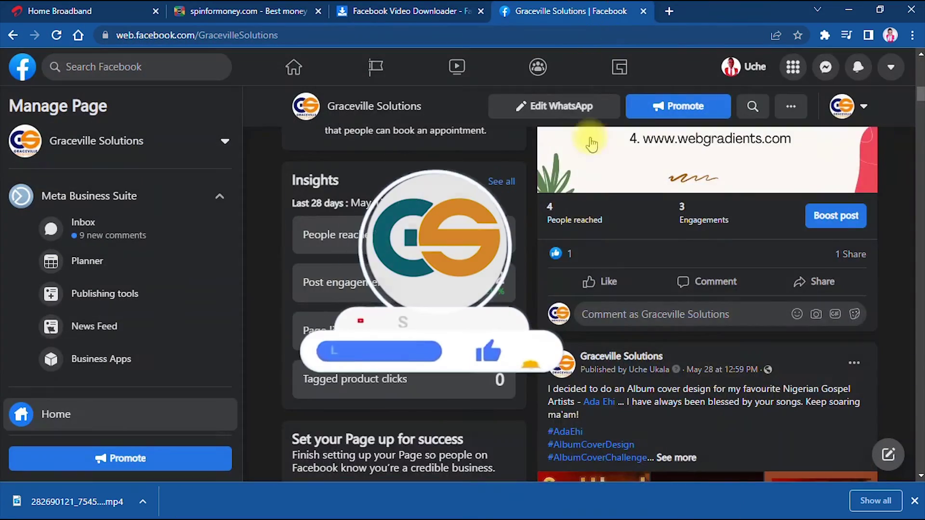
scroll(592, 193, "down", 10)
scroll(592, 231, "up", 15)
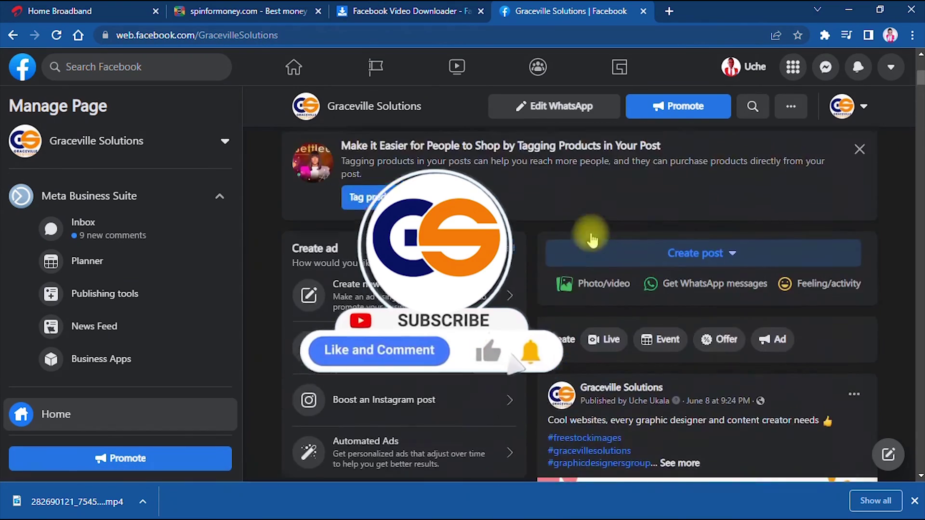
scroll(591, 240, "down", 8)
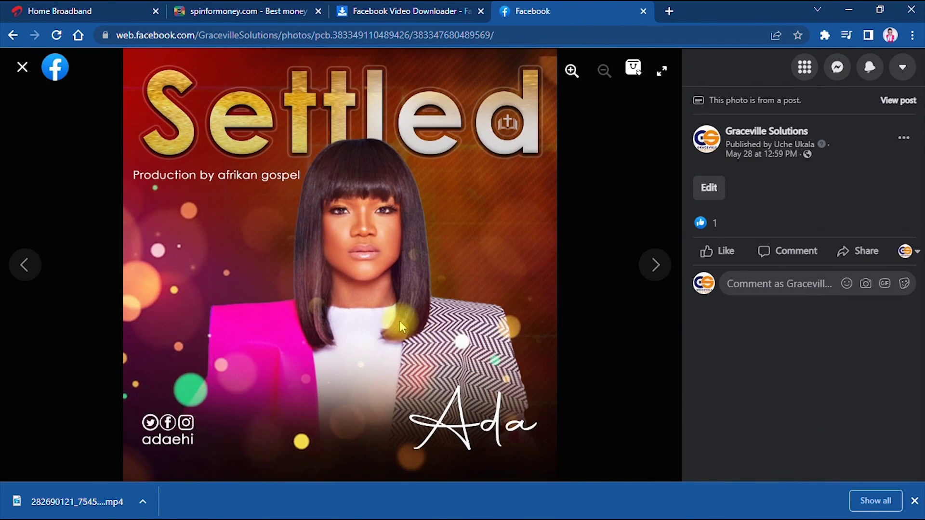
left_click(22, 67)
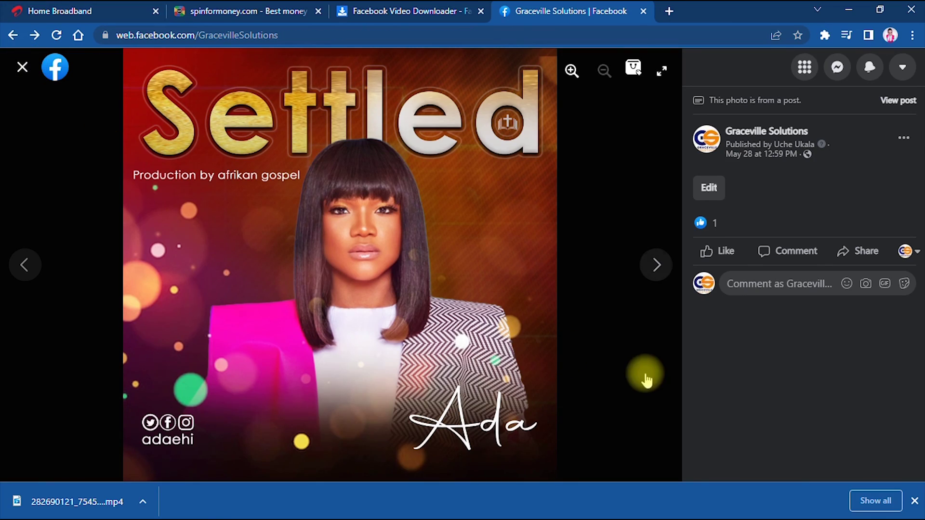
scroll(616, 352, "down", 10)
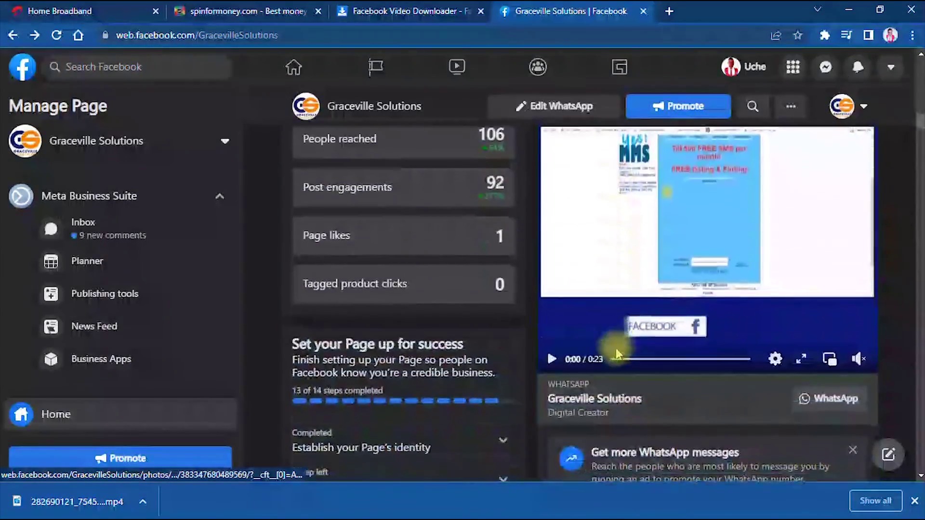